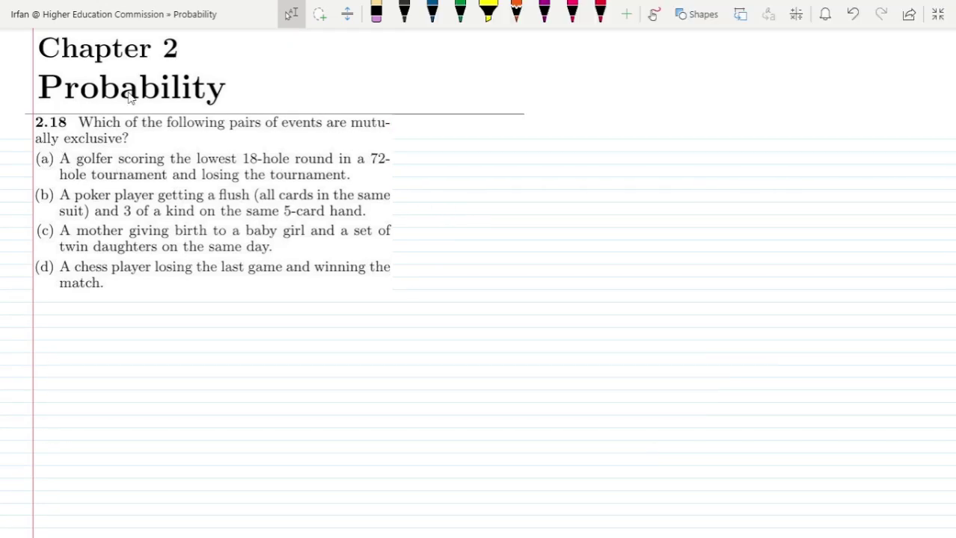
# Step: Switch to the dark blue pen for handwriting with the Ctrl+Alt+D shortcut
pyautogui.hotkey('ctrl', 'alt', 'd')
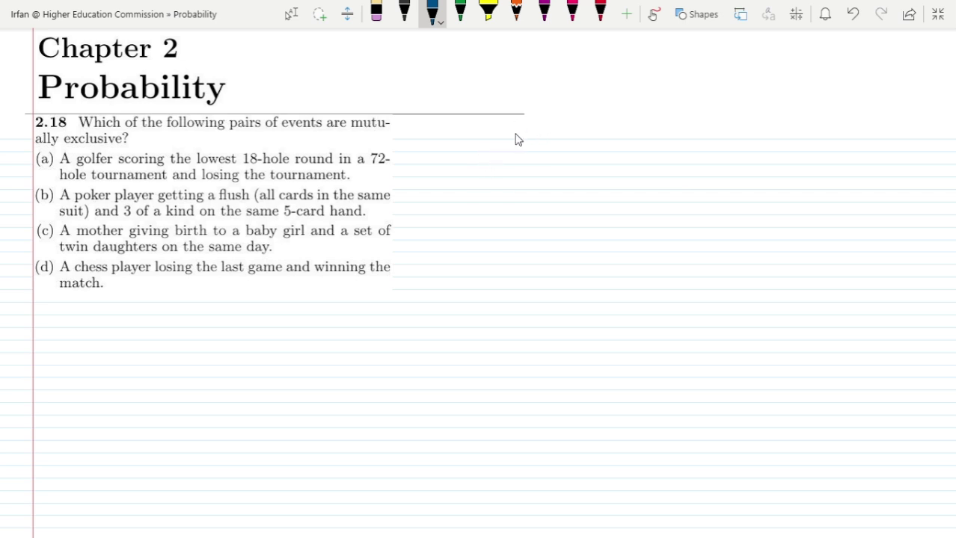
# Step: Handwrite 'A and B' in blue beside the problem, bracket it, and arrow down to A∩B = ∅
pyautogui.moveTo(496, 155)
pyautogui.mouseDown()
pyautogui.moveTo(545, 141)
pyautogui.moveTo(566, 161)
pyautogui.moveTo(576, 148)
pyautogui.moveTo(604, 160)
pyautogui.moveTo(620, 140)
pyautogui.moveTo(606, 160)
pyautogui.mouseUp()
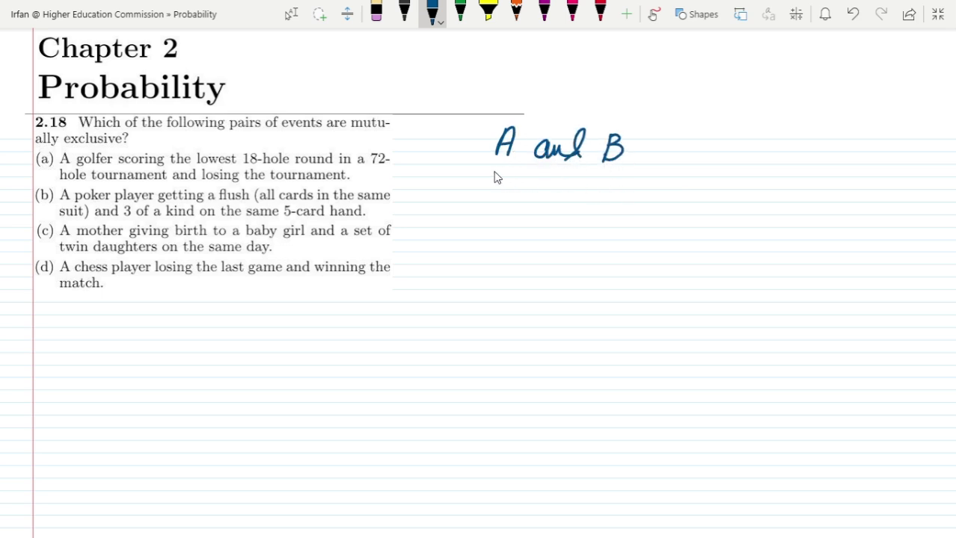
pyautogui.moveTo(483, 159)
pyautogui.mouseDown()
pyautogui.moveTo(478, 181)
pyautogui.moveTo(613, 174)
pyautogui.moveTo(622, 160)
pyautogui.mouseUp()
pyautogui.moveTo(495, 170); pyautogui.dragTo(508, 167)
pyautogui.moveTo(613, 168)
pyautogui.mouseDown()
pyautogui.moveTo(591, 171)
pyautogui.moveTo(544, 222)
pyautogui.moveTo(556, 209)
pyautogui.mouseUp()
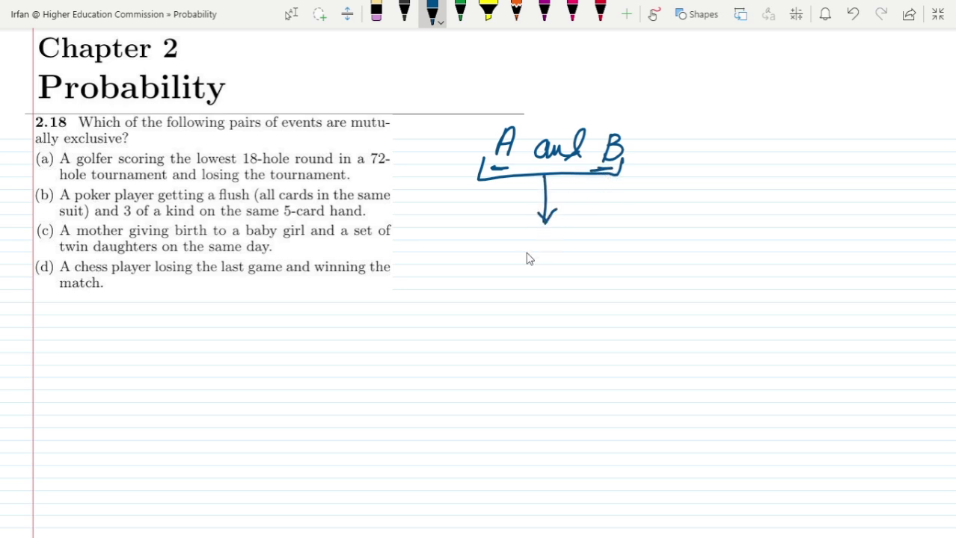
pyautogui.moveTo(517, 263)
pyautogui.mouseDown()
pyautogui.moveTo(532, 240)
pyautogui.moveTo(532, 264)
pyautogui.mouseUp()
pyautogui.moveTo(521, 254)
pyautogui.mouseDown()
pyautogui.moveTo(545, 246)
pyautogui.moveTo(540, 263)
pyautogui.moveTo(554, 242)
pyautogui.moveTo(554, 261)
pyautogui.moveTo(572, 245)
pyautogui.moveTo(593, 254)
pyautogui.mouseUp()
pyautogui.moveTo(580, 262)
pyautogui.mouseDown()
pyautogui.moveTo(615, 243)
pyautogui.moveTo(621, 255)
pyautogui.moveTo(623, 244)
pyautogui.moveTo(601, 288)
pyautogui.mouseUp()
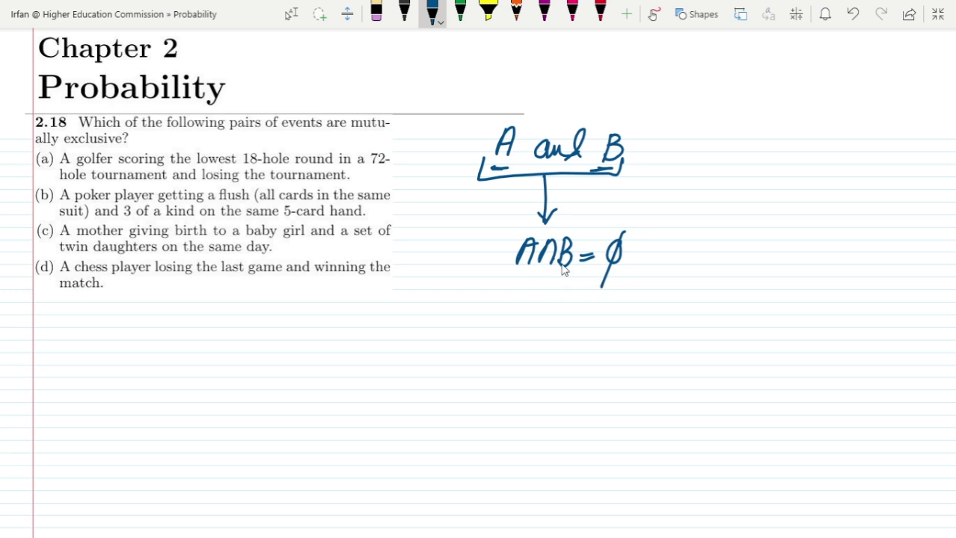
# Step: In green ink, draw brackets and an arrow down from A∩B = ∅
pyautogui.click(460, 11)
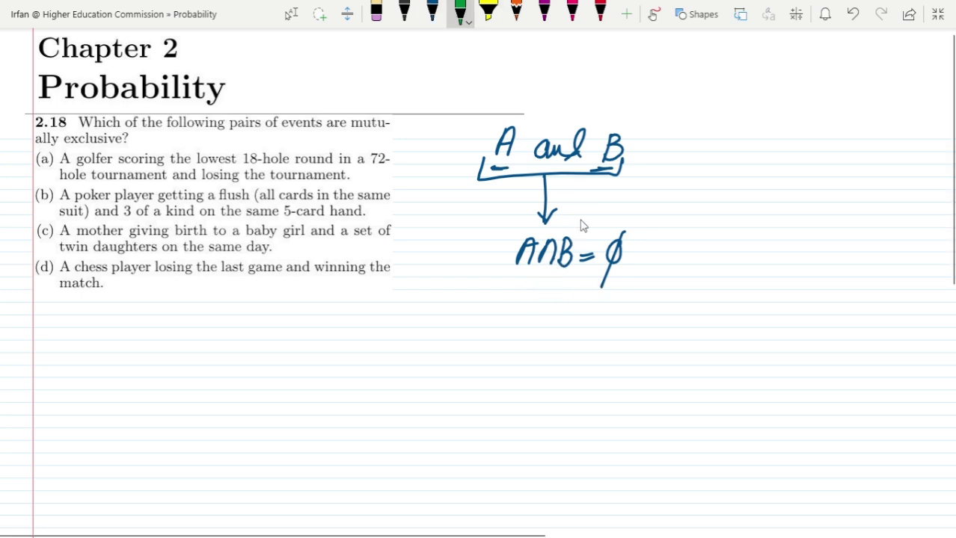
pyautogui.moveTo(528, 272)
pyautogui.mouseDown()
pyautogui.moveTo(501, 277)
pyautogui.moveTo(556, 277)
pyautogui.moveTo(511, 323)
pyautogui.mouseUp()
pyautogui.moveTo(568, 276)
pyautogui.mouseDown()
pyautogui.moveTo(553, 322)
pyautogui.moveTo(564, 347)
pyautogui.moveTo(554, 354)
pyautogui.mouseUp()
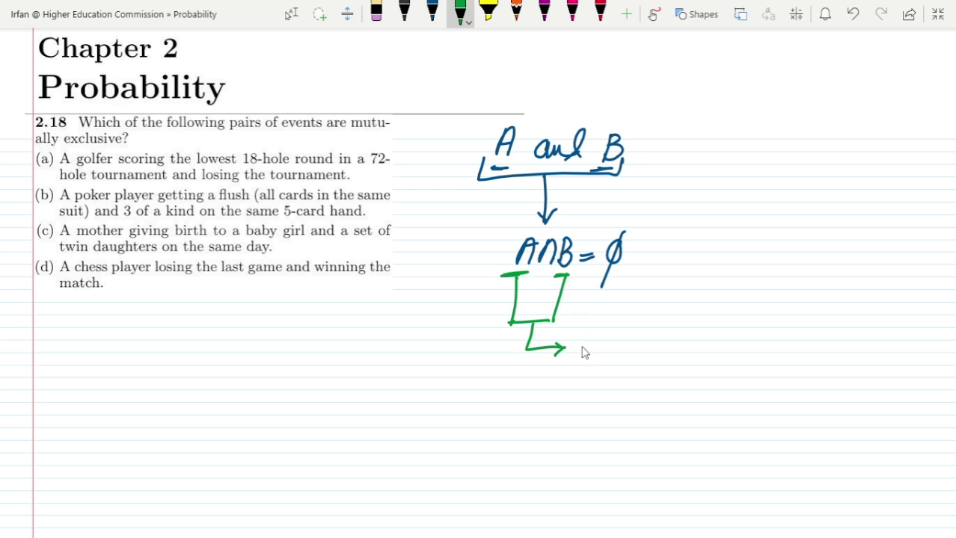
# Step: Write and underline 'Mutually exclusive' in green, then draw a black arrow below it
pyautogui.moveTo(570, 356)
pyautogui.mouseDown()
pyautogui.moveTo(599, 344)
pyautogui.moveTo(621, 346)
pyautogui.moveTo(618, 356)
pyautogui.moveTo(657, 345)
pyautogui.moveTo(670, 386)
pyautogui.mouseUp()
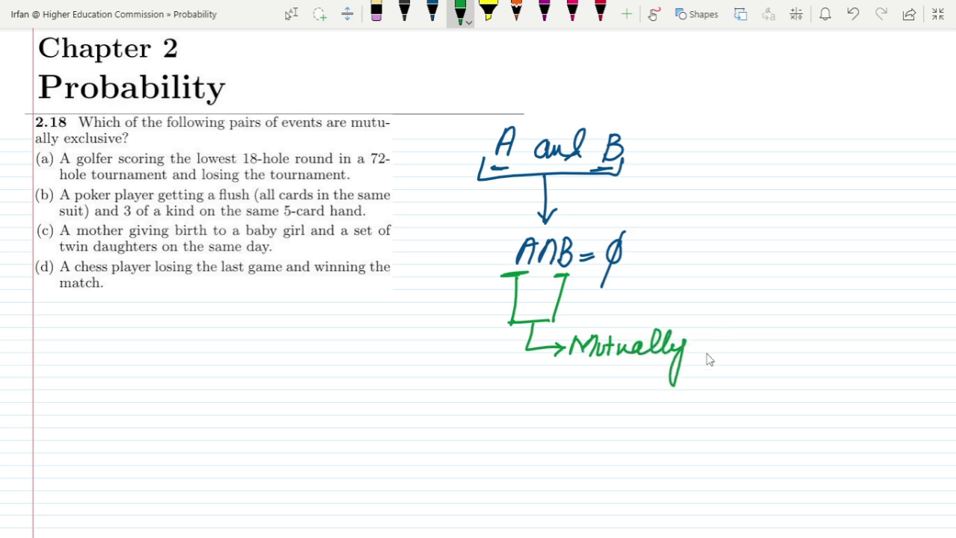
pyautogui.moveTo(716, 349)
pyautogui.mouseDown()
pyautogui.moveTo(726, 360)
pyautogui.moveTo(740, 354)
pyautogui.mouseUp()
pyautogui.moveTo(741, 343)
pyautogui.mouseDown()
pyautogui.moveTo(763, 333)
pyautogui.moveTo(798, 344)
pyautogui.moveTo(802, 333)
pyautogui.moveTo(812, 335)
pyautogui.moveTo(806, 352)
pyautogui.moveTo(836, 349)
pyautogui.mouseUp()
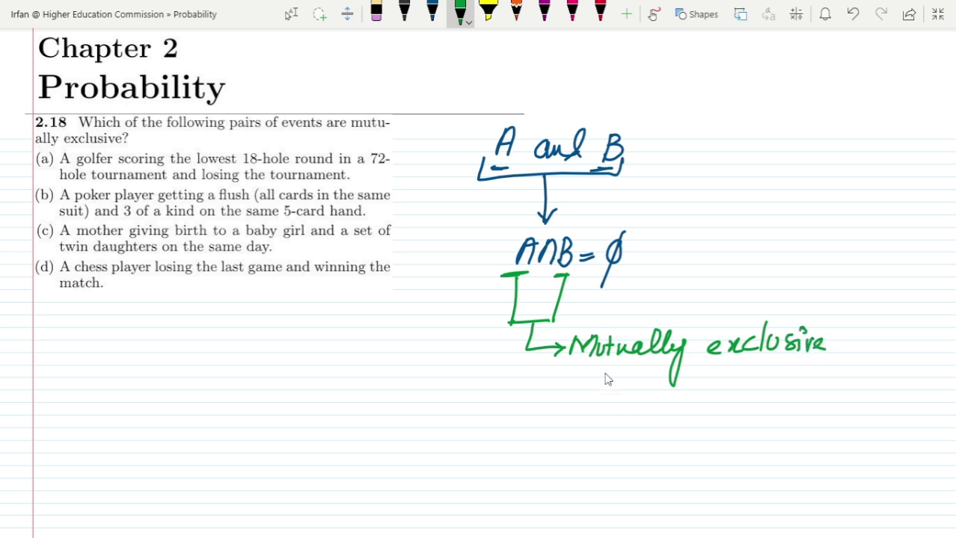
pyautogui.moveTo(587, 366); pyautogui.dragTo(772, 360)
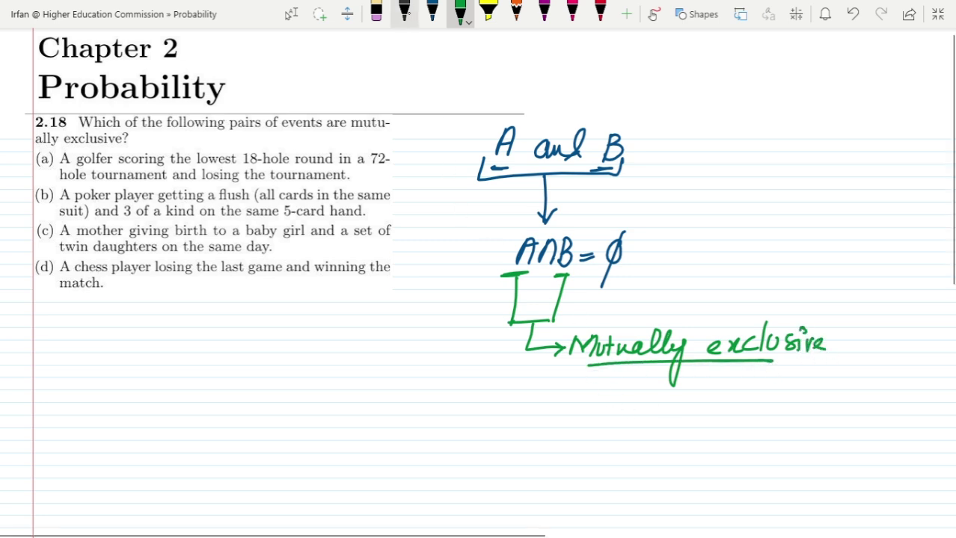
pyautogui.click(403, 11)
pyautogui.moveTo(631, 362)
pyautogui.mouseDown()
pyautogui.moveTo(630, 408)
pyautogui.moveTo(745, 409)
pyautogui.moveTo(743, 435)
pyautogui.moveTo(754, 400)
pyautogui.moveTo(770, 402)
pyautogui.moveTo(764, 440)
pyautogui.mouseUp()
# Step: Write 'Strongly dependent' after the arrow, then circle the A of A∩B with two arrows
pyautogui.moveTo(802, 401)
pyautogui.mouseDown()
pyautogui.moveTo(825, 447)
pyautogui.moveTo(833, 403)
pyautogui.moveTo(834, 413)
pyautogui.moveTo(880, 411)
pyautogui.moveTo(883, 396)
pyautogui.moveTo(882, 413)
pyautogui.moveTo(913, 392)
pyautogui.moveTo(916, 416)
pyautogui.mouseUp()
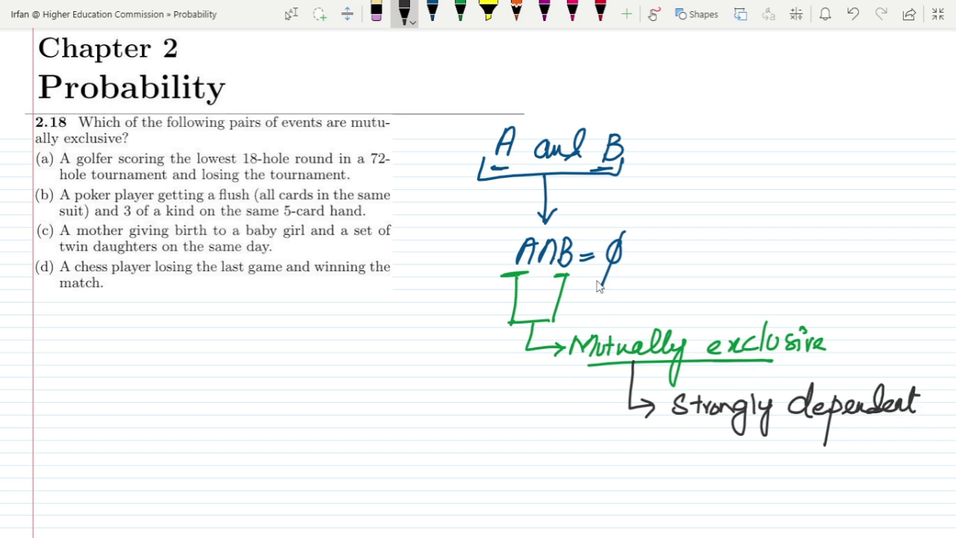
pyautogui.moveTo(518, 270)
pyautogui.mouseDown()
pyautogui.moveTo(532, 223)
pyautogui.moveTo(527, 275)
pyautogui.moveTo(503, 246)
pyautogui.mouseUp()
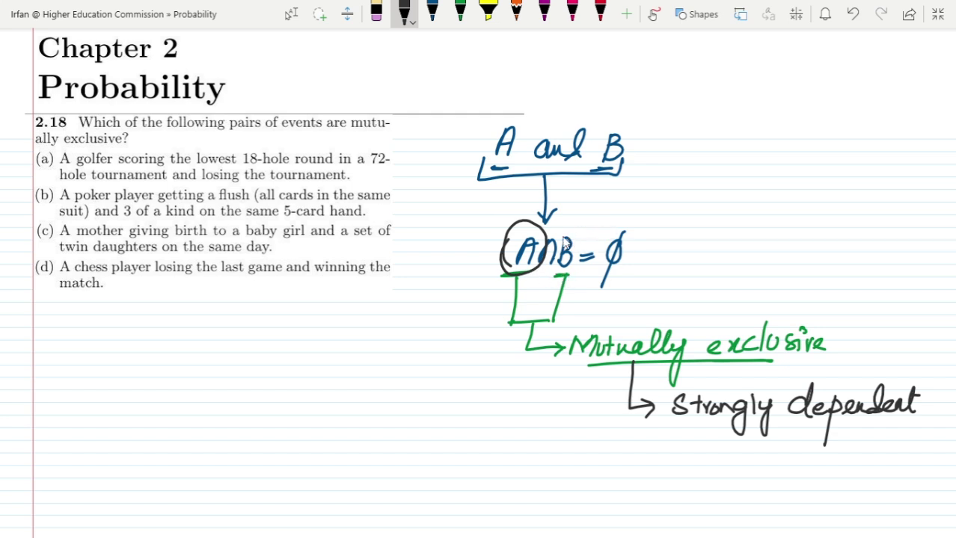
pyautogui.moveTo(566, 232); pyautogui.dragTo(616, 206)
pyautogui.moveTo(599, 209); pyautogui.dragTo(612, 218)
pyautogui.moveTo(518, 234); pyautogui.dragTo(468, 217)
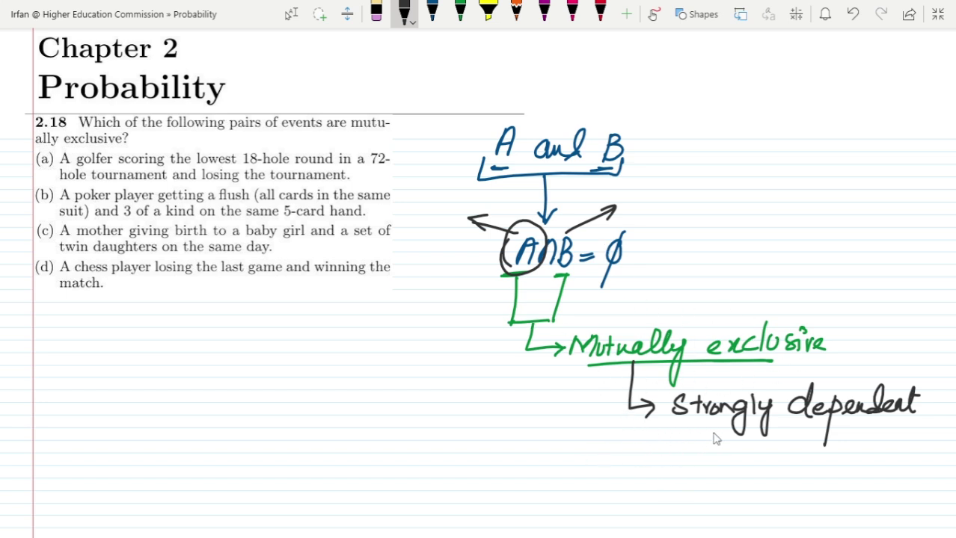
# Step: Draw a bracket arrow downward and write P(A∩B) = P[A]P[B] in black
pyautogui.moveTo(619, 421)
pyautogui.mouseDown()
pyautogui.moveTo(501, 425)
pyautogui.moveTo(456, 438)
pyautogui.moveTo(471, 465)
pyautogui.moveTo(489, 461)
pyautogui.moveTo(485, 476)
pyautogui.moveTo(551, 462)
pyautogui.mouseUp()
pyautogui.moveTo(562, 456)
pyautogui.mouseDown()
pyautogui.moveTo(561, 473)
pyautogui.moveTo(572, 472)
pyautogui.moveTo(580, 454)
pyautogui.moveTo(578, 474)
pyautogui.moveTo(590, 482)
pyautogui.mouseUp()
pyautogui.moveTo(532, 448); pyautogui.dragTo(532, 492)
pyautogui.moveTo(504, 451); pyautogui.dragTo(505, 468)
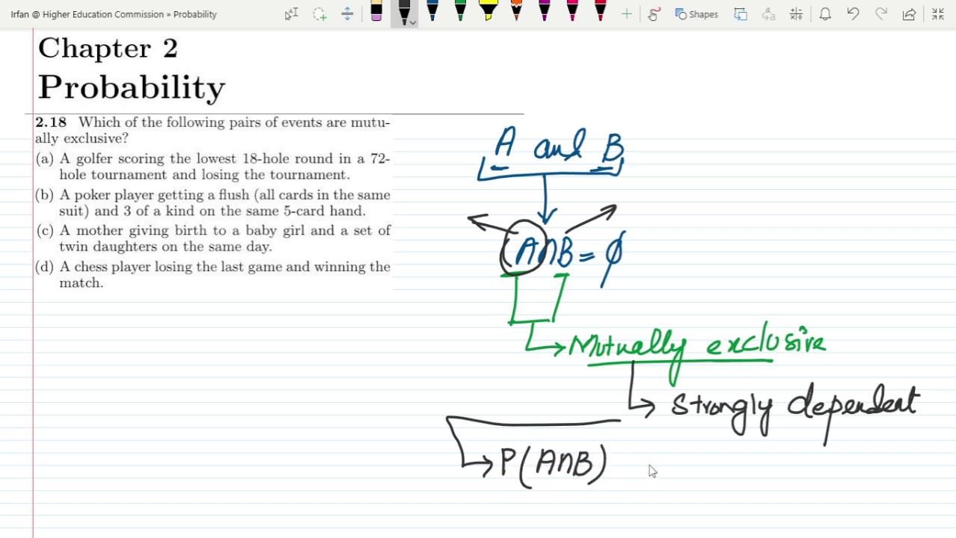
pyautogui.moveTo(611, 471); pyautogui.dragTo(629, 470)
pyautogui.moveTo(611, 479); pyautogui.dragTo(628, 477)
pyautogui.moveTo(642, 453)
pyautogui.mouseDown()
pyautogui.moveTo(642, 480)
pyautogui.moveTo(645, 466)
pyautogui.moveTo(661, 486)
pyautogui.moveTo(675, 462)
pyautogui.moveTo(678, 472)
pyautogui.mouseUp()
pyautogui.moveTo(682, 452)
pyautogui.mouseDown()
pyautogui.moveTo(692, 465)
pyautogui.moveTo(684, 486)
pyautogui.mouseUp()
pyautogui.moveTo(703, 453); pyautogui.dragTo(703, 486)
pyautogui.moveTo(703, 455)
pyautogui.mouseDown()
pyautogui.moveTo(705, 471)
pyautogui.moveTo(721, 457)
pyautogui.moveTo(731, 485)
pyautogui.moveTo(740, 469)
pyautogui.moveTo(734, 483)
pyautogui.mouseUp()
pyautogui.moveTo(742, 452)
pyautogui.mouseDown()
pyautogui.moveTo(750, 453)
pyautogui.moveTo(749, 480)
pyautogui.mouseUp()
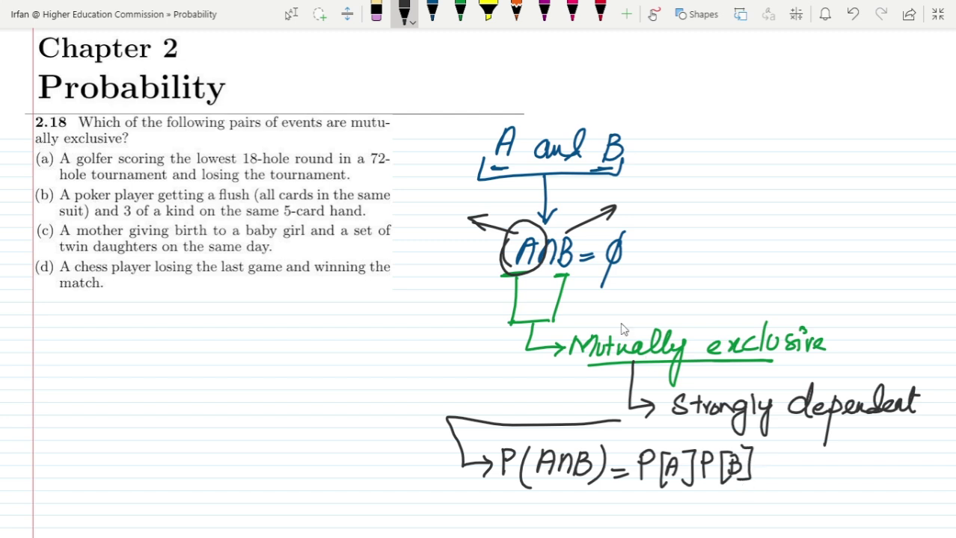
# Step: In green, arrow left from the formula to a handwritten, underlined 'Independent'
pyautogui.click(460, 13)
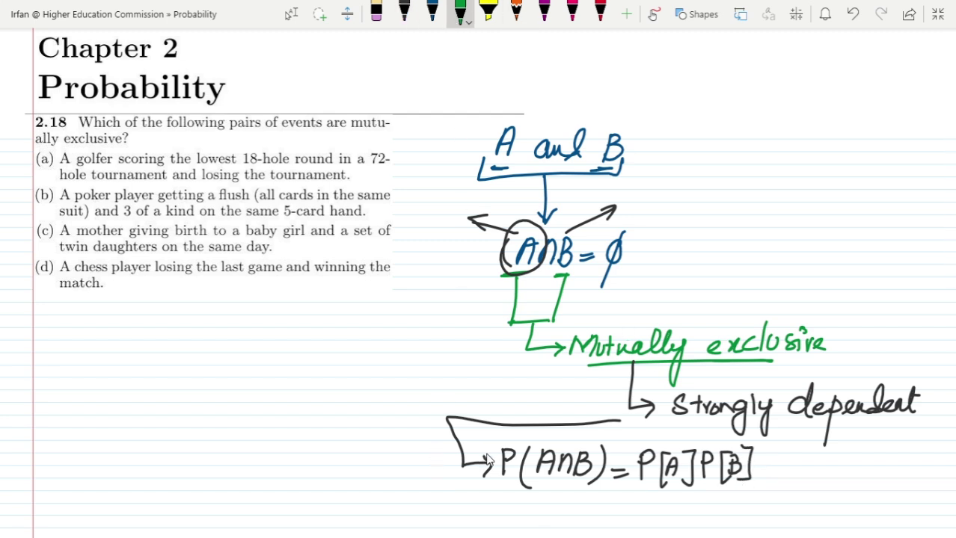
pyautogui.moveTo(491, 452); pyautogui.dragTo(389, 451)
pyautogui.moveTo(404, 440); pyautogui.dragTo(410, 462)
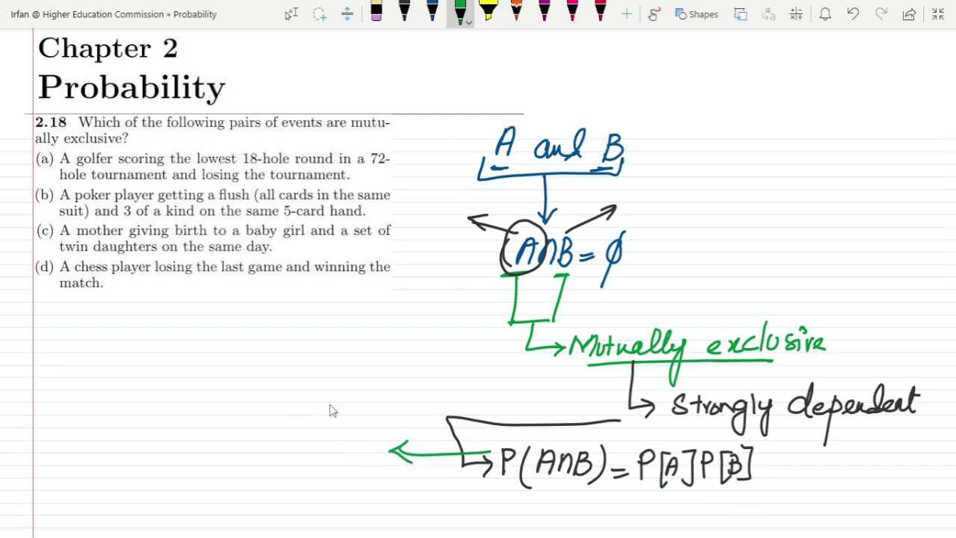
pyautogui.moveTo(314, 401)
pyautogui.mouseDown()
pyautogui.moveTo(330, 428)
pyautogui.moveTo(347, 409)
pyautogui.moveTo(368, 412)
pyautogui.moveTo(360, 445)
pyautogui.moveTo(371, 419)
pyautogui.moveTo(407, 420)
pyautogui.moveTo(411, 407)
pyautogui.moveTo(410, 418)
pyautogui.moveTo(464, 401)
pyautogui.mouseUp()
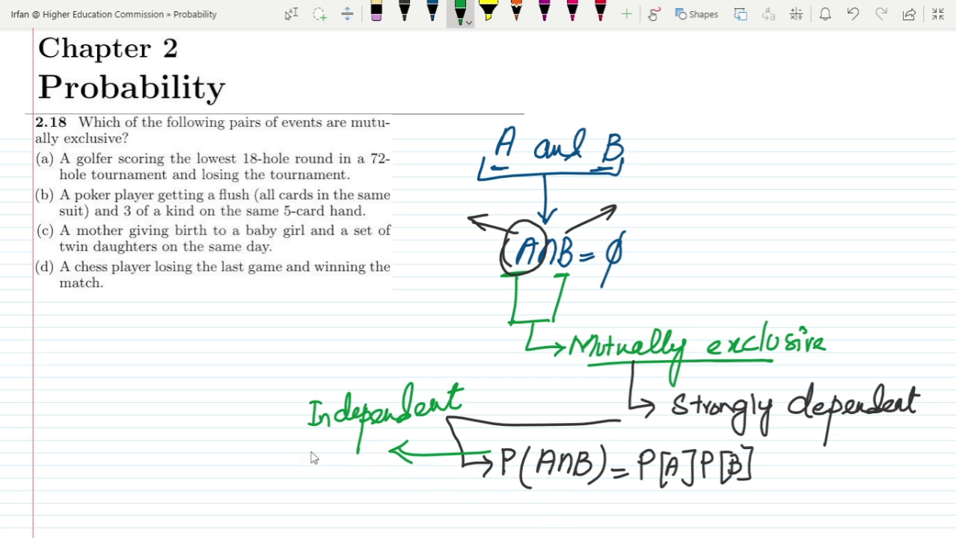
pyautogui.moveTo(313, 453); pyautogui.dragTo(447, 420)
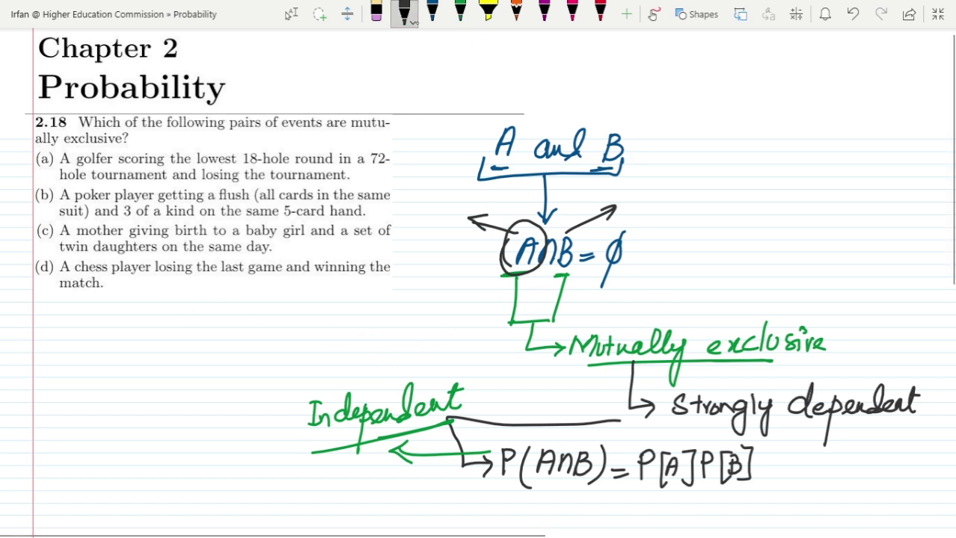
pyautogui.click(432, 11)
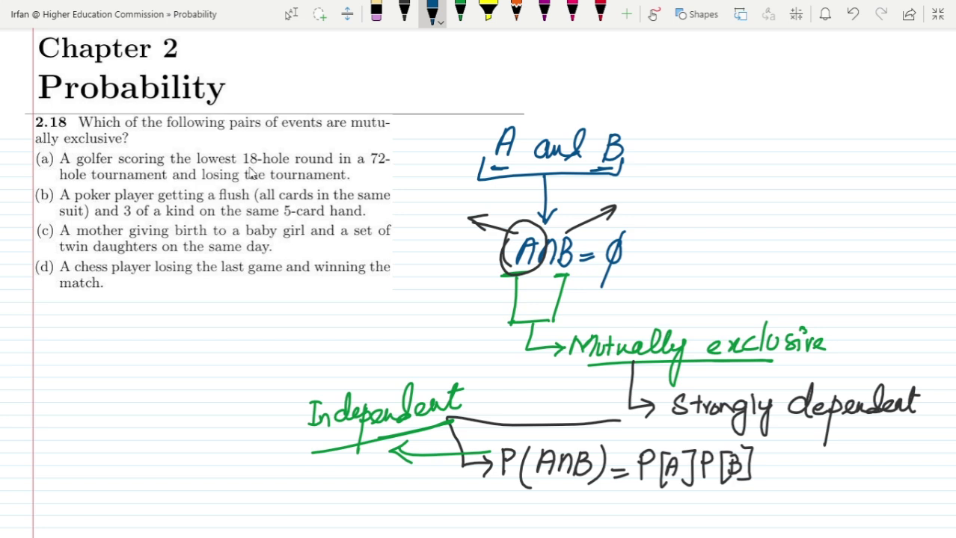
# Step: Underline '18-hole round' and the tournament wording in option (a), and 'mutu' in pink
pyautogui.moveTo(243, 171); pyautogui.dragTo(338, 167)
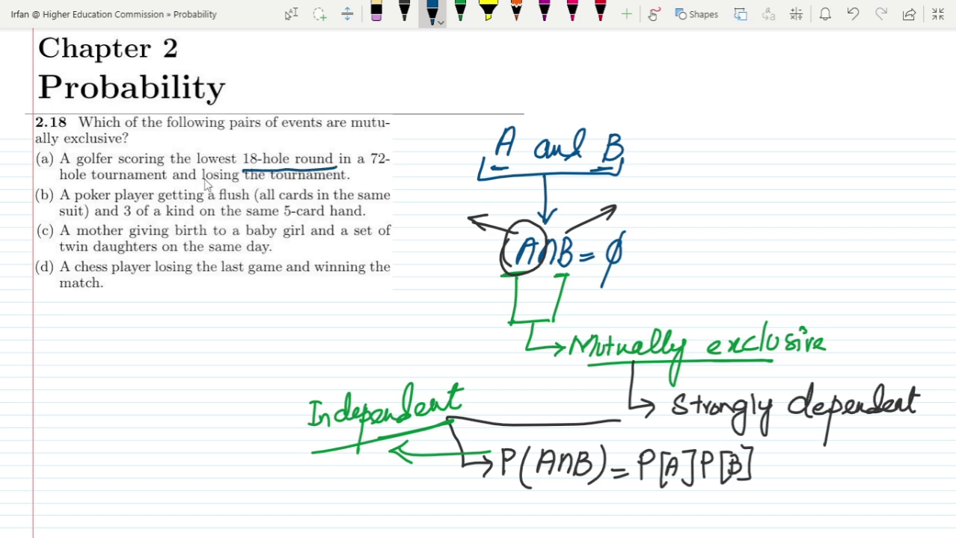
pyautogui.moveTo(59, 189); pyautogui.dragTo(169, 187)
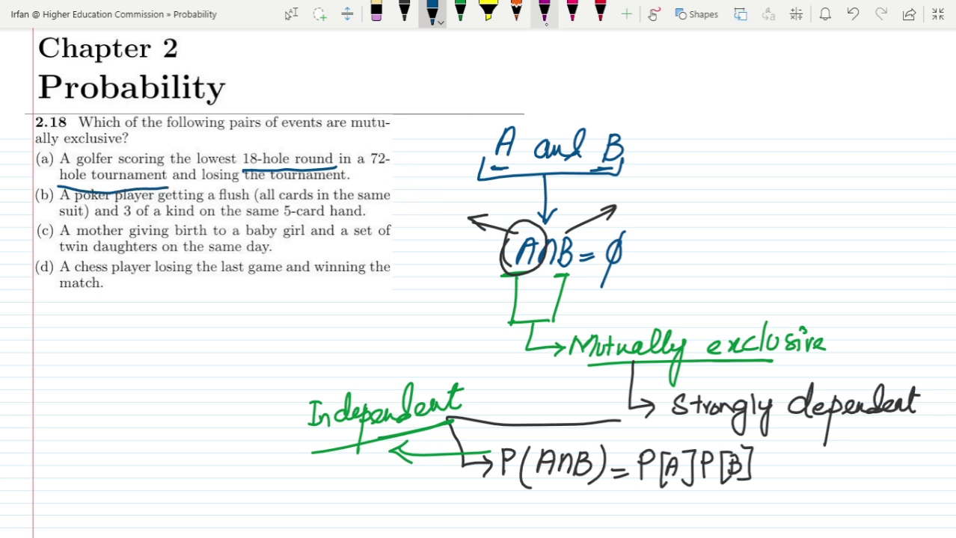
pyautogui.click(567, 22)
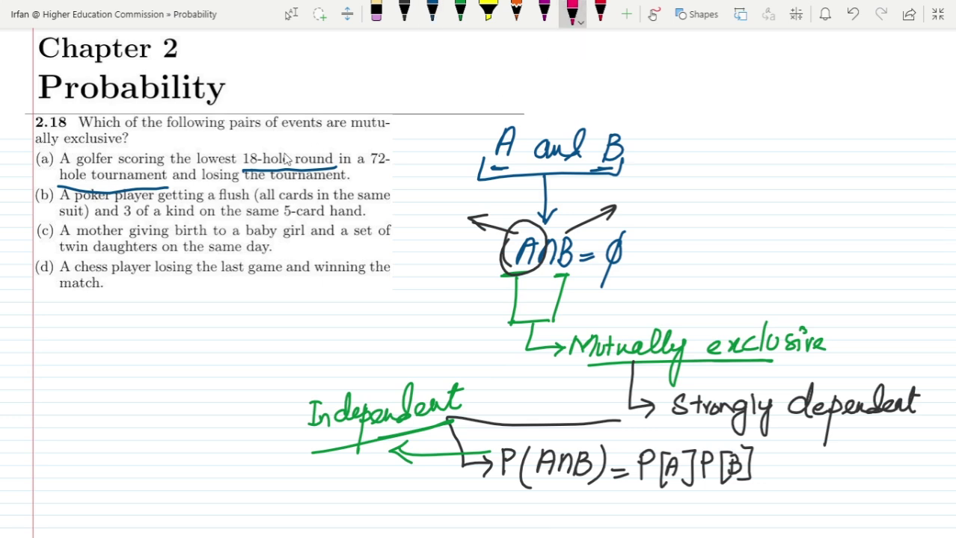
pyautogui.moveTo(349, 132); pyautogui.dragTo(379, 132)
# Step: Write 'Mutually Exclusive =' in pink at the top right of the page
pyautogui.moveTo(558, 63)
pyautogui.mouseDown()
pyautogui.moveTo(590, 54)
pyautogui.moveTo(628, 60)
pyautogui.moveTo(658, 48)
pyautogui.moveTo(669, 63)
pyautogui.moveTo(680, 58)
pyautogui.moveTo(672, 94)
pyautogui.mouseUp()
pyautogui.moveTo(708, 50)
pyautogui.mouseDown()
pyautogui.moveTo(709, 69)
pyautogui.moveTo(724, 61)
pyautogui.moveTo(780, 70)
pyautogui.moveTo(803, 57)
pyautogui.moveTo(806, 70)
pyautogui.moveTo(828, 58)
pyautogui.mouseUp()
pyautogui.moveTo(818, 65)
pyautogui.mouseDown()
pyautogui.moveTo(865, 46)
pyautogui.moveTo(873, 69)
pyautogui.mouseUp()
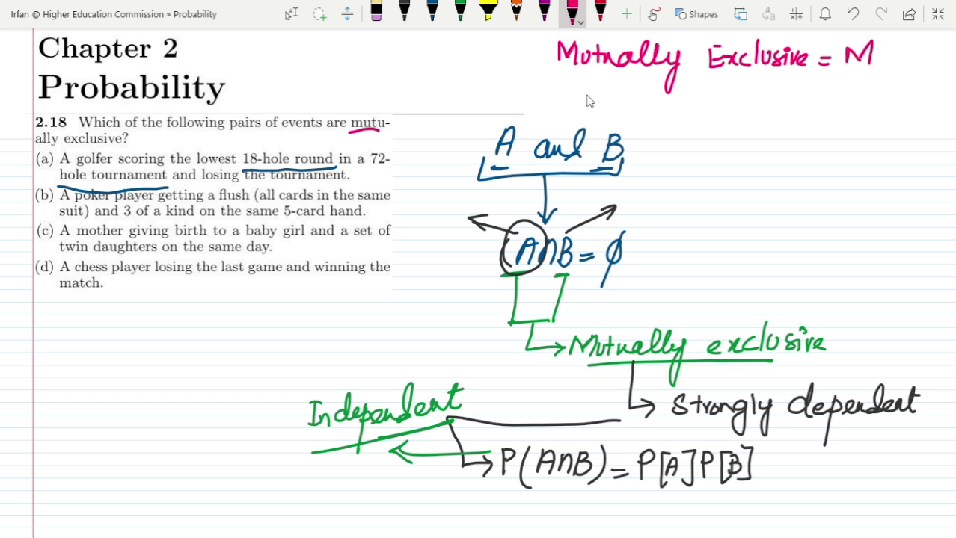
# Step: Write 'Not " " =' below it in pink and finish with N in purple
pyautogui.moveTo(588, 105)
pyautogui.mouseDown()
pyautogui.moveTo(598, 88)
pyautogui.moveTo(607, 103)
pyautogui.moveTo(623, 104)
pyautogui.mouseUp()
pyautogui.moveTo(629, 87)
pyautogui.mouseDown()
pyautogui.moveTo(633, 105)
pyautogui.moveTo(637, 93)
pyautogui.moveTo(658, 100)
pyautogui.mouseUp()
pyautogui.moveTo(664, 93); pyautogui.dragTo(663, 99)
pyautogui.moveTo(741, 89); pyautogui.dragTo(739, 96)
pyautogui.moveTo(747, 88); pyautogui.dragTo(744, 95)
pyautogui.moveTo(812, 89); pyautogui.dragTo(825, 97)
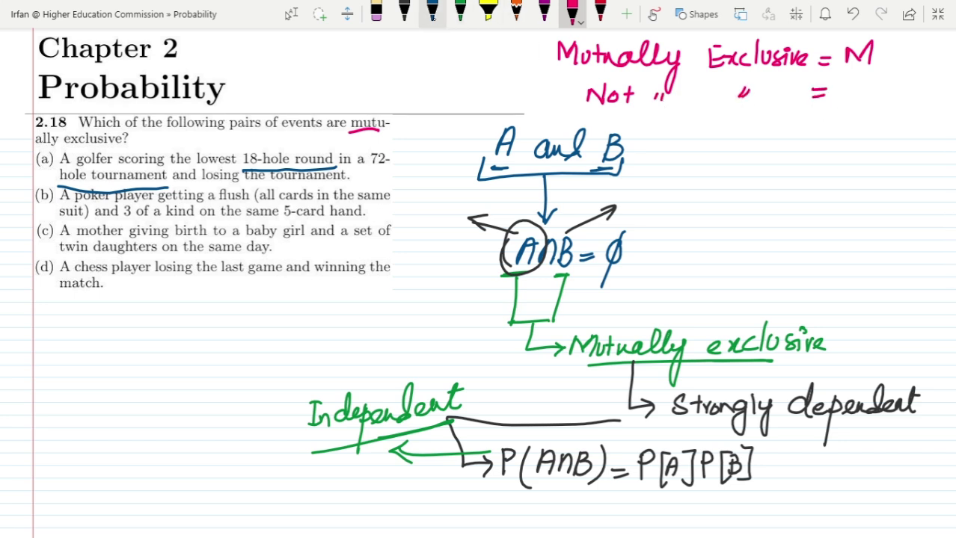
pyautogui.click(545, 12)
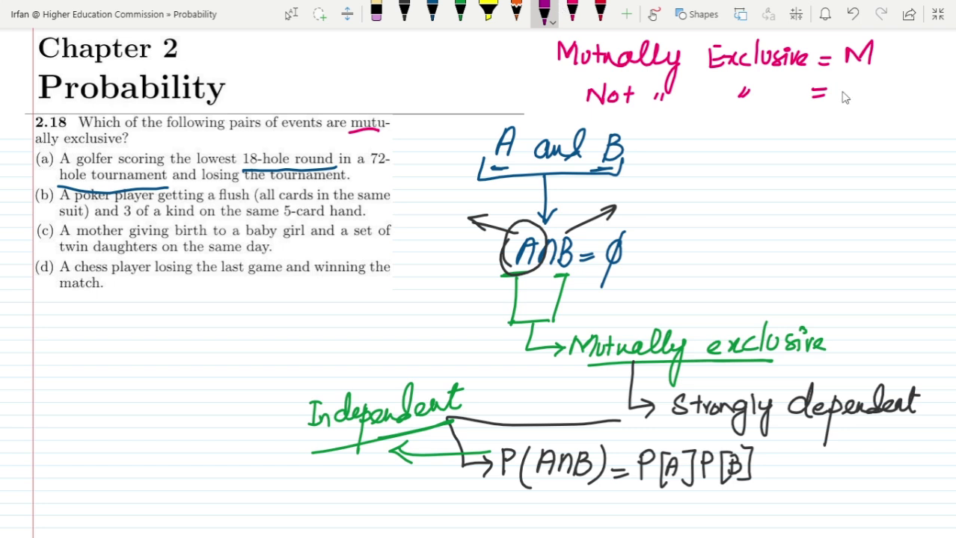
pyautogui.moveTo(842, 97); pyautogui.dragTo(862, 97)
# Step: Arrow after option (a) and work out 72/18 = 4, with a circled 3 and circled 18
pyautogui.moveTo(355, 180); pyautogui.dragTo(377, 178)
pyautogui.click(404, 12)
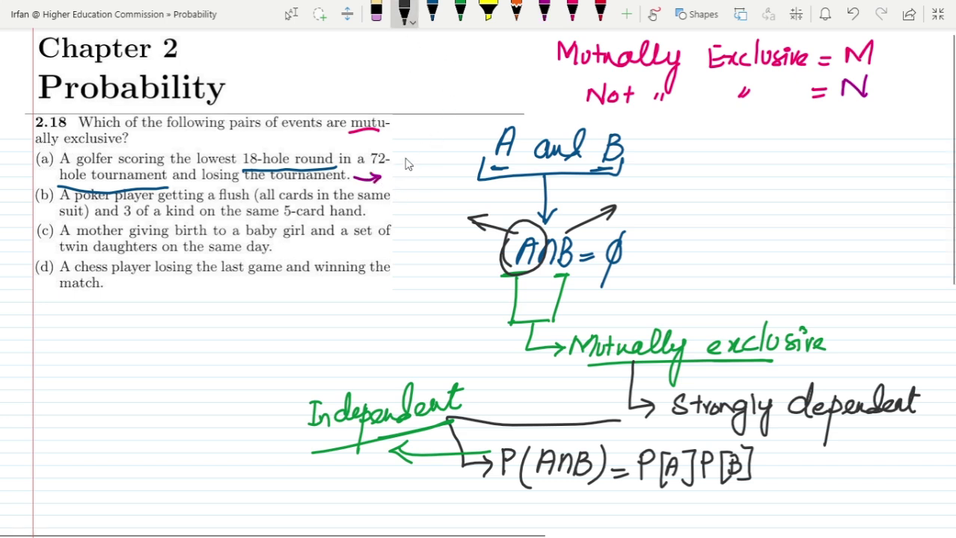
pyautogui.moveTo(406, 159)
pyautogui.mouseDown()
pyautogui.moveTo(413, 156)
pyautogui.moveTo(407, 187)
pyautogui.moveTo(417, 193)
pyautogui.mouseUp()
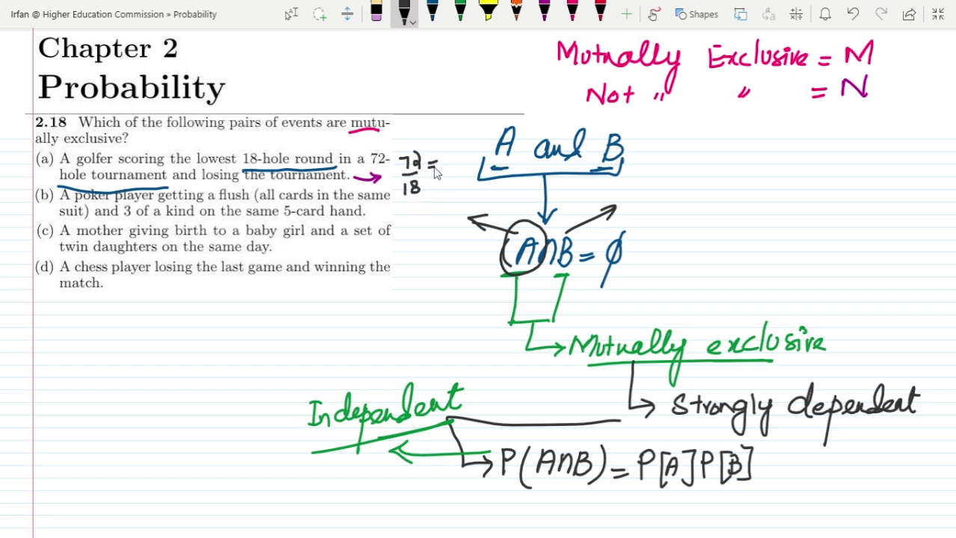
pyautogui.moveTo(443, 147)
pyautogui.mouseDown()
pyautogui.moveTo(451, 155)
pyautogui.moveTo(465, 144)
pyautogui.moveTo(438, 154)
pyautogui.moveTo(456, 109)
pyautogui.mouseUp()
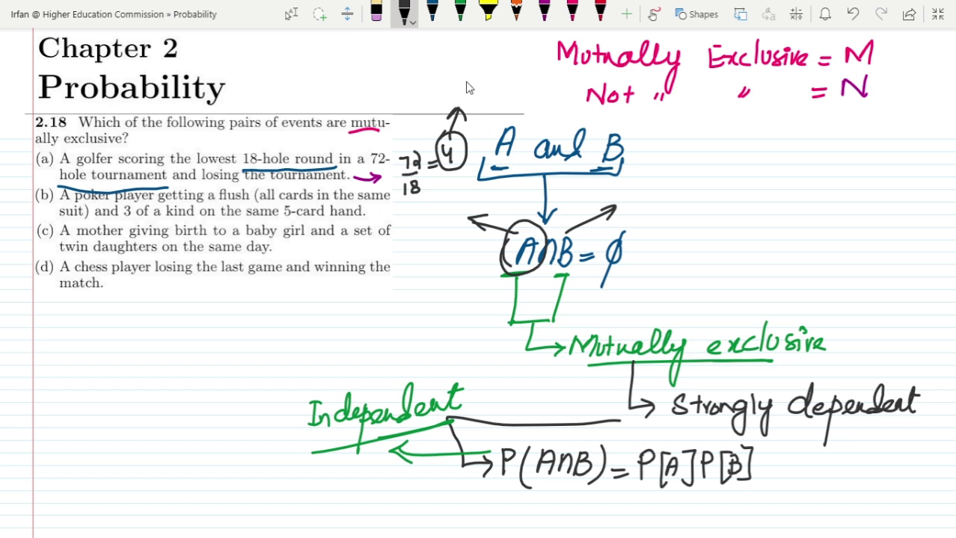
pyautogui.moveTo(451, 77)
pyautogui.mouseDown()
pyautogui.moveTo(454, 99)
pyautogui.moveTo(441, 91)
pyautogui.moveTo(476, 73)
pyautogui.mouseUp()
pyautogui.moveTo(399, 184)
pyautogui.mouseDown()
pyautogui.moveTo(421, 176)
pyautogui.moveTo(424, 195)
pyautogui.moveTo(411, 209)
pyautogui.moveTo(398, 188)
pyautogui.moveTo(436, 176)
pyautogui.moveTo(439, 202)
pyautogui.mouseUp()
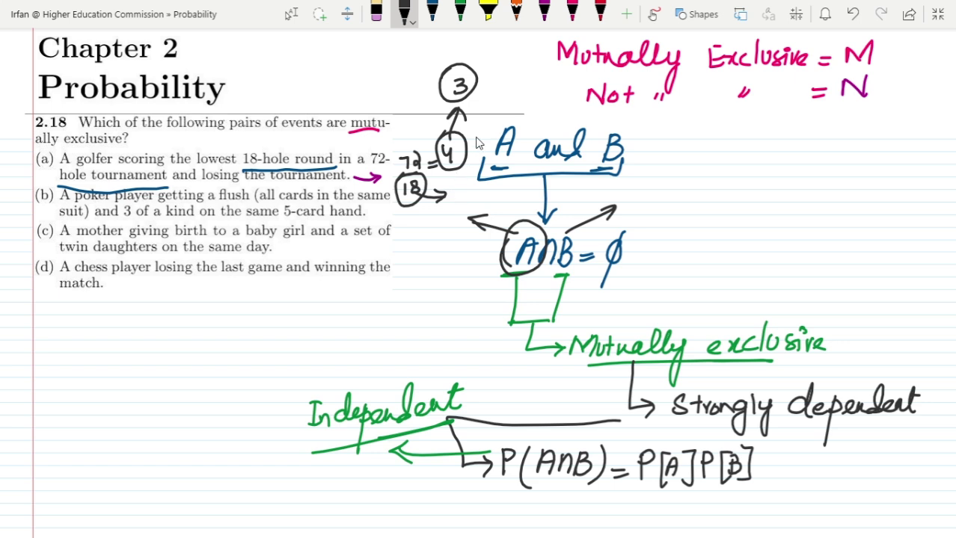
# Step: Write 1 2 3 4 at top, check 1 in green and slash the others in pink
pyautogui.moveTo(328, 43)
pyautogui.mouseDown()
pyautogui.moveTo(329, 59)
pyautogui.moveTo(443, 51)
pyautogui.mouseUp()
pyautogui.moveTo(438, 41); pyautogui.dragTo(437, 60)
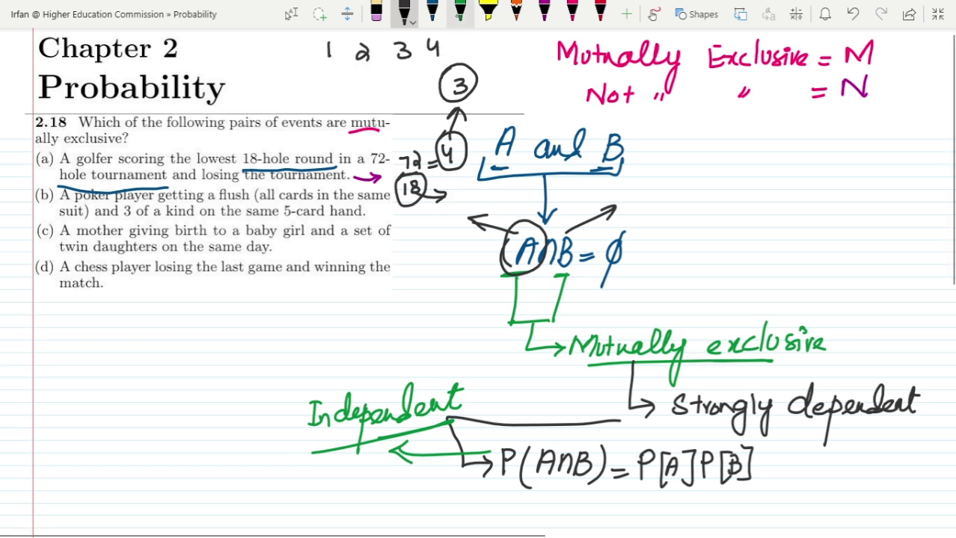
pyautogui.click(460, 12)
pyautogui.moveTo(315, 72)
pyautogui.mouseDown()
pyautogui.moveTo(335, 65)
pyautogui.moveTo(375, 77)
pyautogui.moveTo(439, 66)
pyautogui.mouseUp()
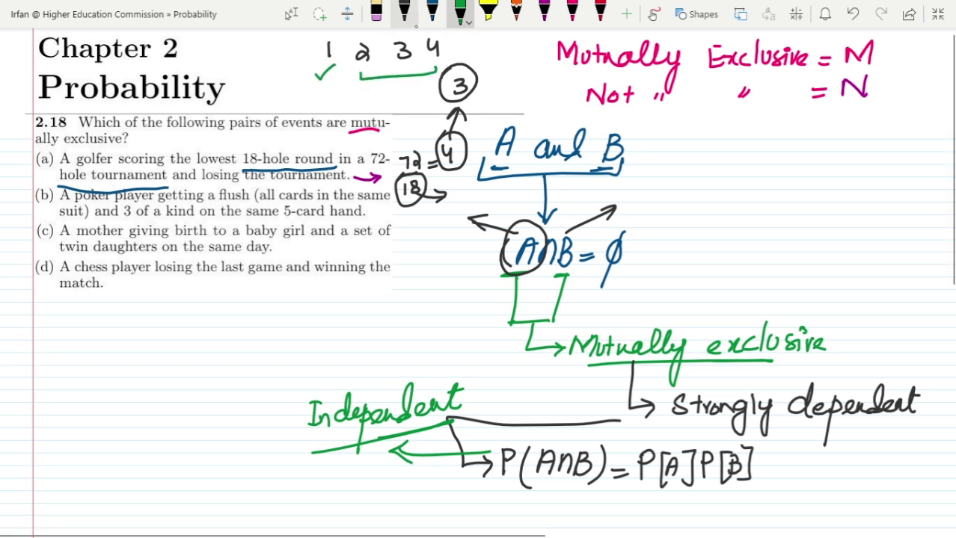
pyautogui.click(572, 11)
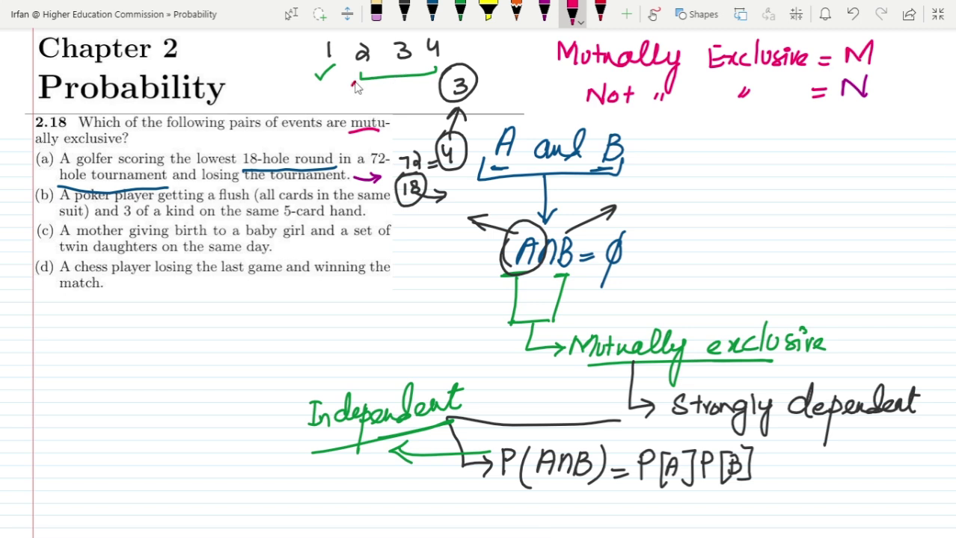
pyautogui.moveTo(353, 86)
pyautogui.mouseDown()
pyautogui.moveTo(371, 71)
pyautogui.moveTo(440, 65)
pyautogui.mouseUp()
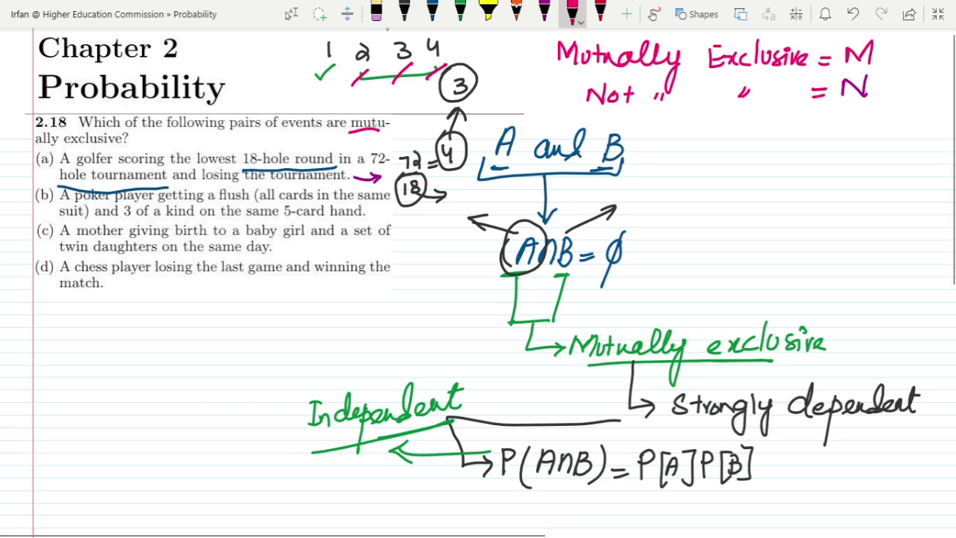
pyautogui.click(545, 11)
# Step: Mark (a) with a circled N, underline '5-card hand' in (b), and circle M beside (b)
pyautogui.moveTo(315, 153); pyautogui.dragTo(330, 144)
pyautogui.moveTo(347, 154)
pyautogui.mouseDown()
pyautogui.moveTo(359, 139)
pyautogui.moveTo(351, 131)
pyautogui.moveTo(360, 160)
pyautogui.moveTo(337, 136)
pyautogui.mouseUp()
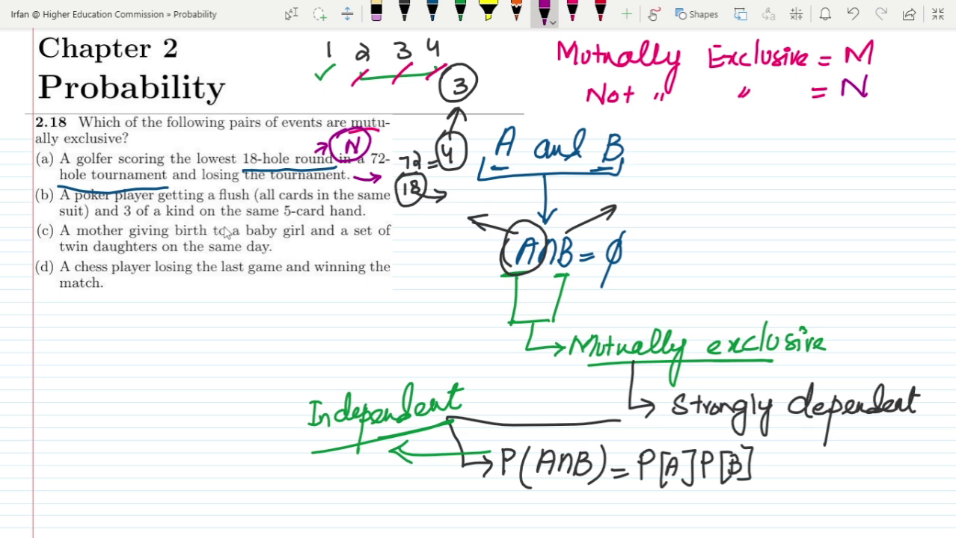
pyautogui.moveTo(283, 221); pyautogui.dragTo(354, 217)
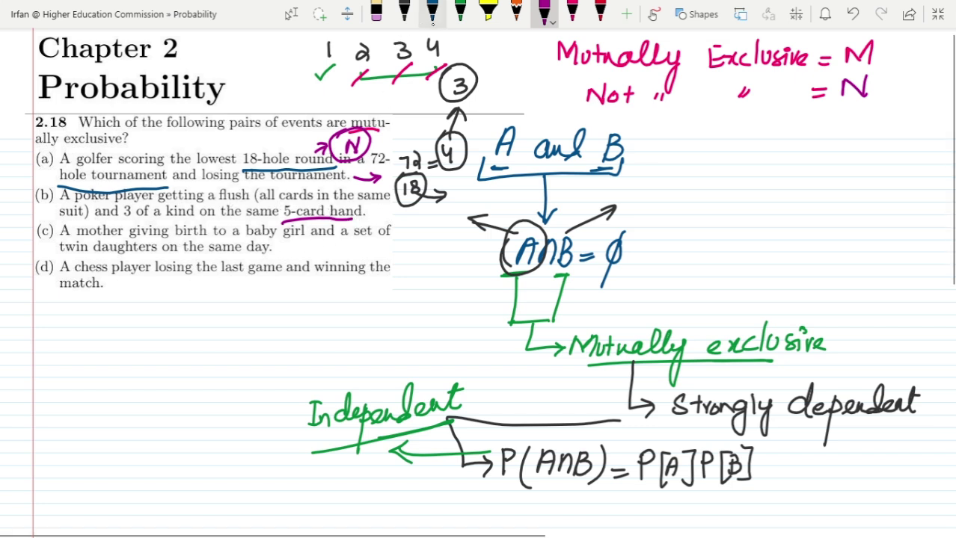
pyautogui.click(572, 12)
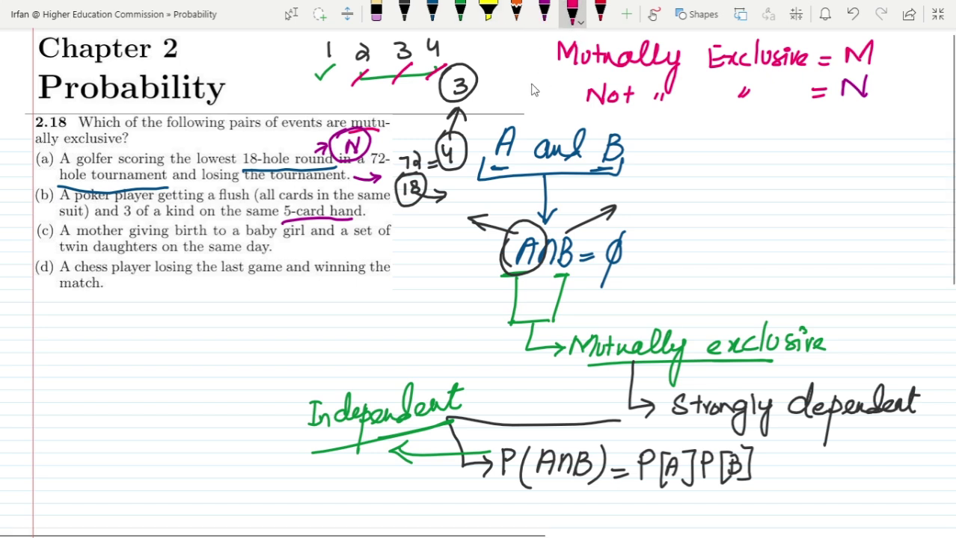
pyautogui.moveTo(375, 219)
pyautogui.mouseDown()
pyautogui.moveTo(384, 203)
pyautogui.moveTo(395, 212)
pyautogui.moveTo(374, 199)
pyautogui.moveTo(382, 234)
pyautogui.moveTo(388, 213)
pyautogui.mouseUp()
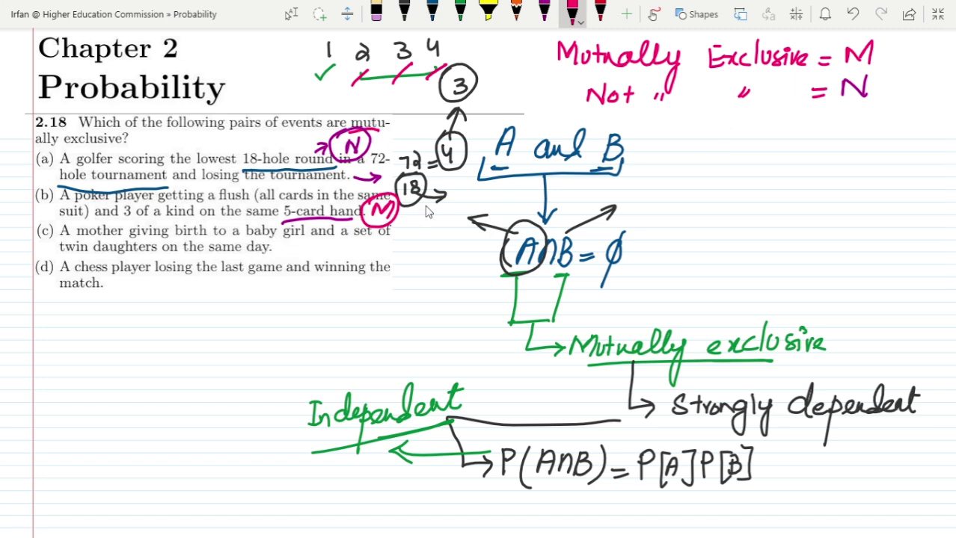
# Step: Label options (c) and (d) each with a circled N in purple
pyautogui.click(543, 12)
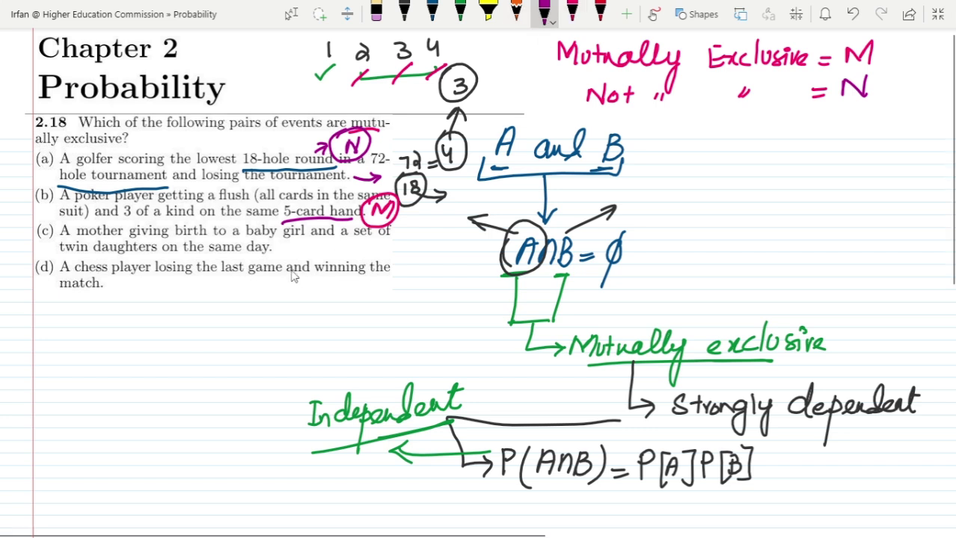
pyautogui.moveTo(282, 264)
pyautogui.mouseDown()
pyautogui.moveTo(299, 233)
pyautogui.moveTo(305, 257)
pyautogui.moveTo(290, 273)
pyautogui.moveTo(282, 245)
pyautogui.mouseUp()
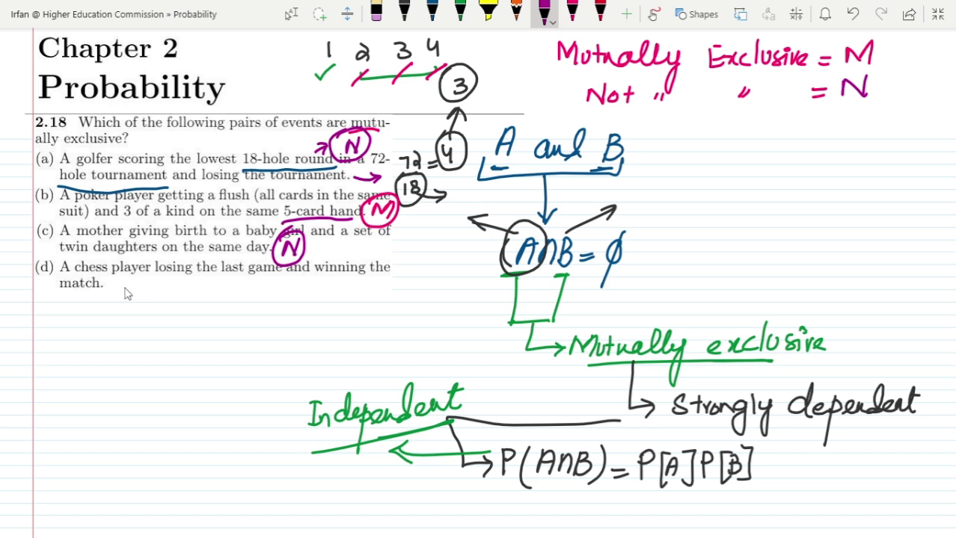
pyautogui.moveTo(125, 284)
pyautogui.mouseDown()
pyautogui.moveTo(139, 312)
pyautogui.moveTo(114, 317)
pyautogui.moveTo(108, 298)
pyautogui.moveTo(125, 274)
pyautogui.mouseUp()
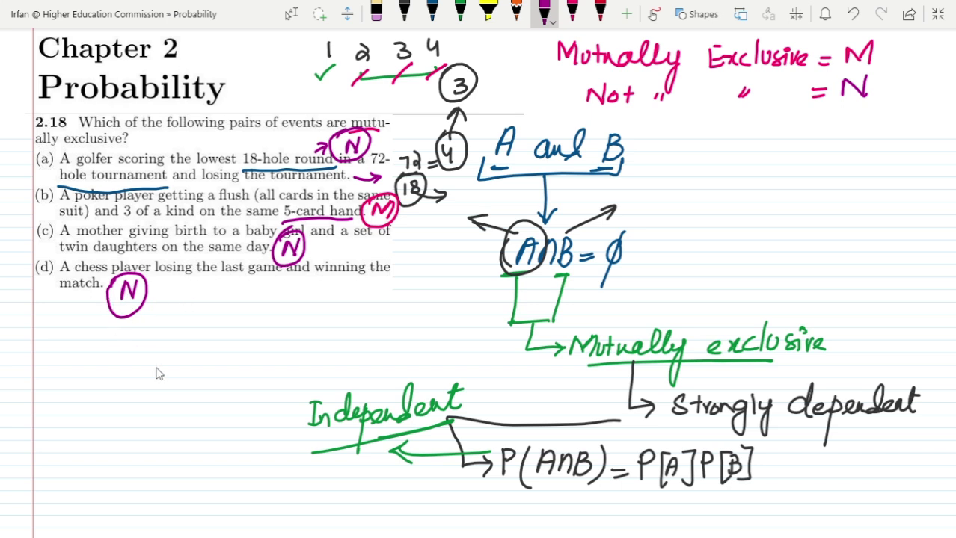